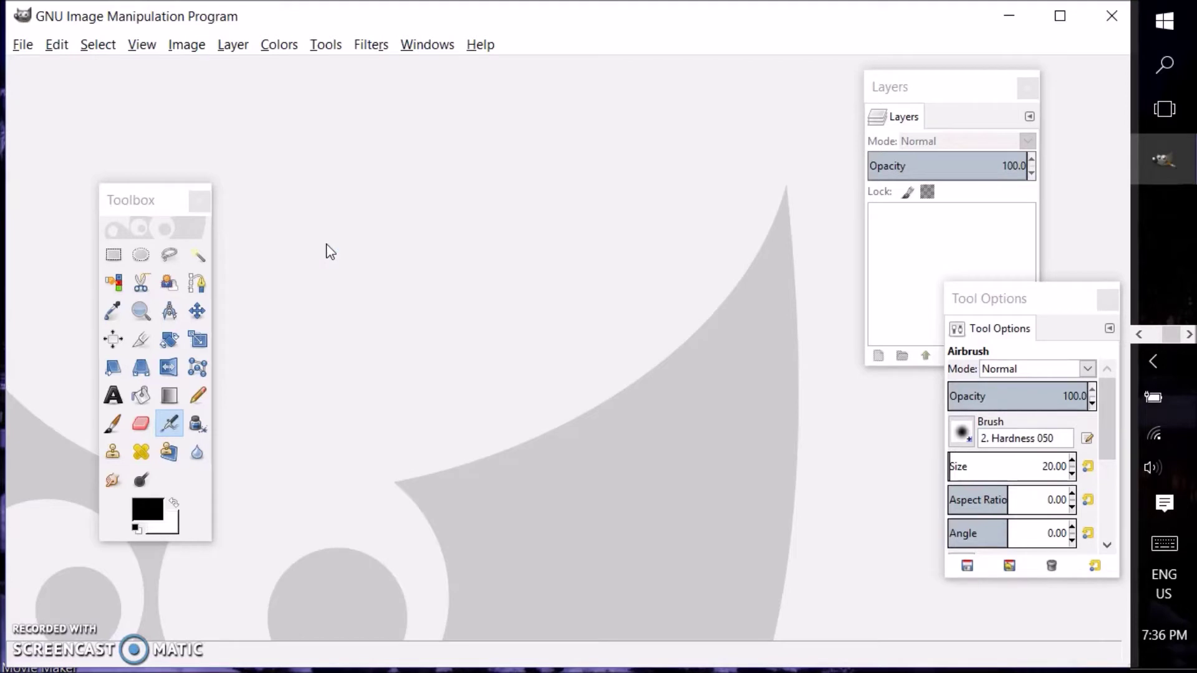
# Open Snapshot 1, the empty-bridge photo, from the Desktop.
pyautogui.click(22, 44)
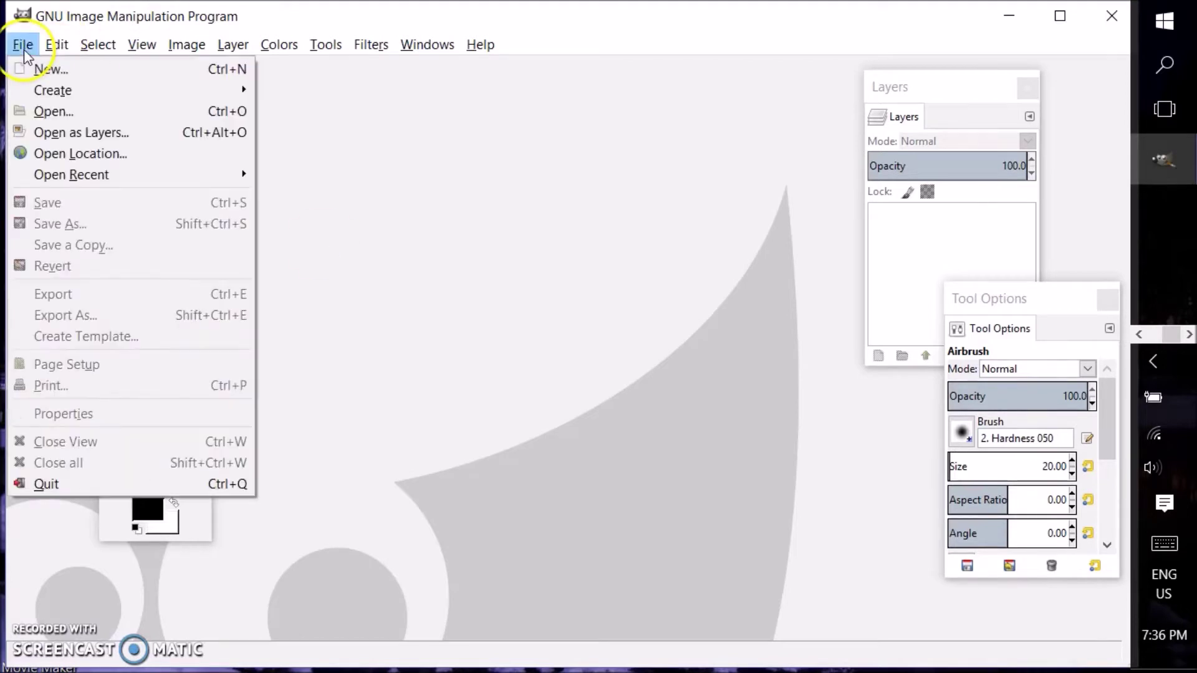
pyautogui.click(48, 112)
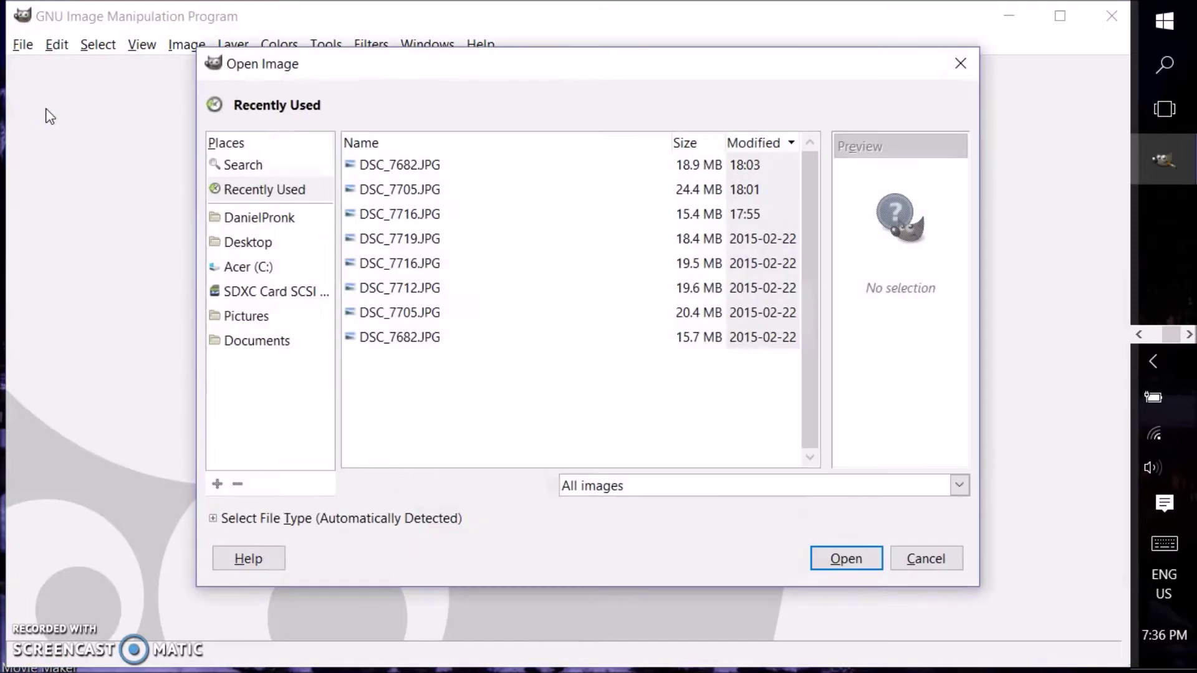
pyautogui.click(240, 248)
pyautogui.click(404, 267)
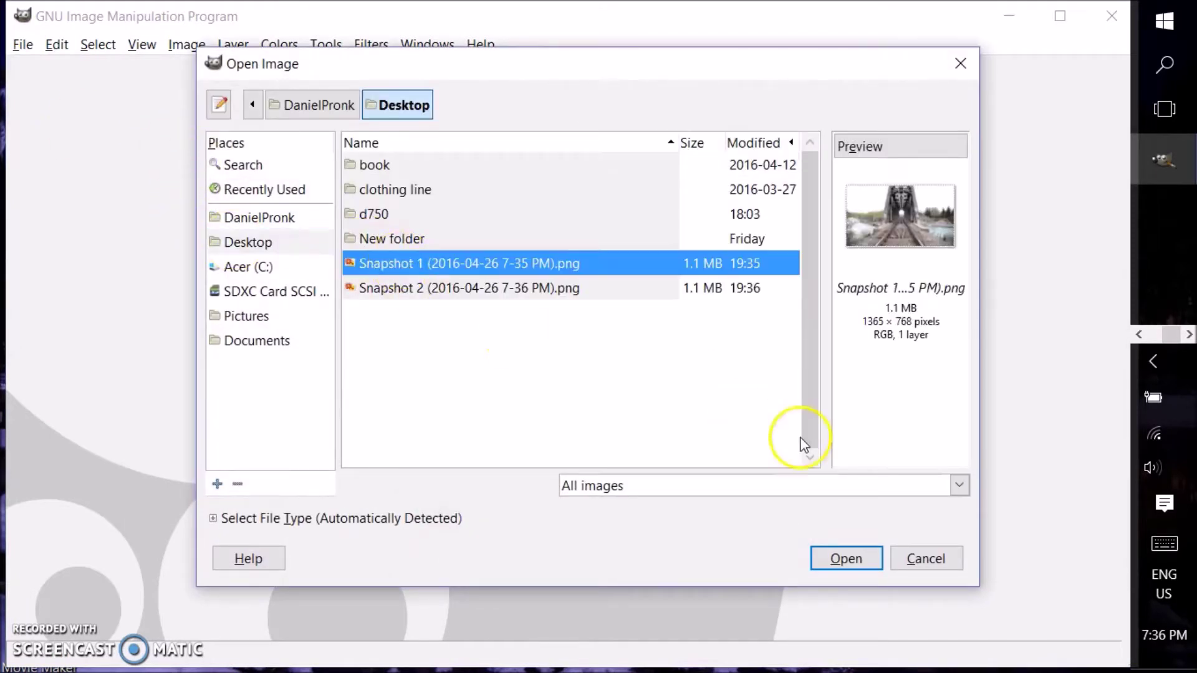
pyautogui.click(843, 560)
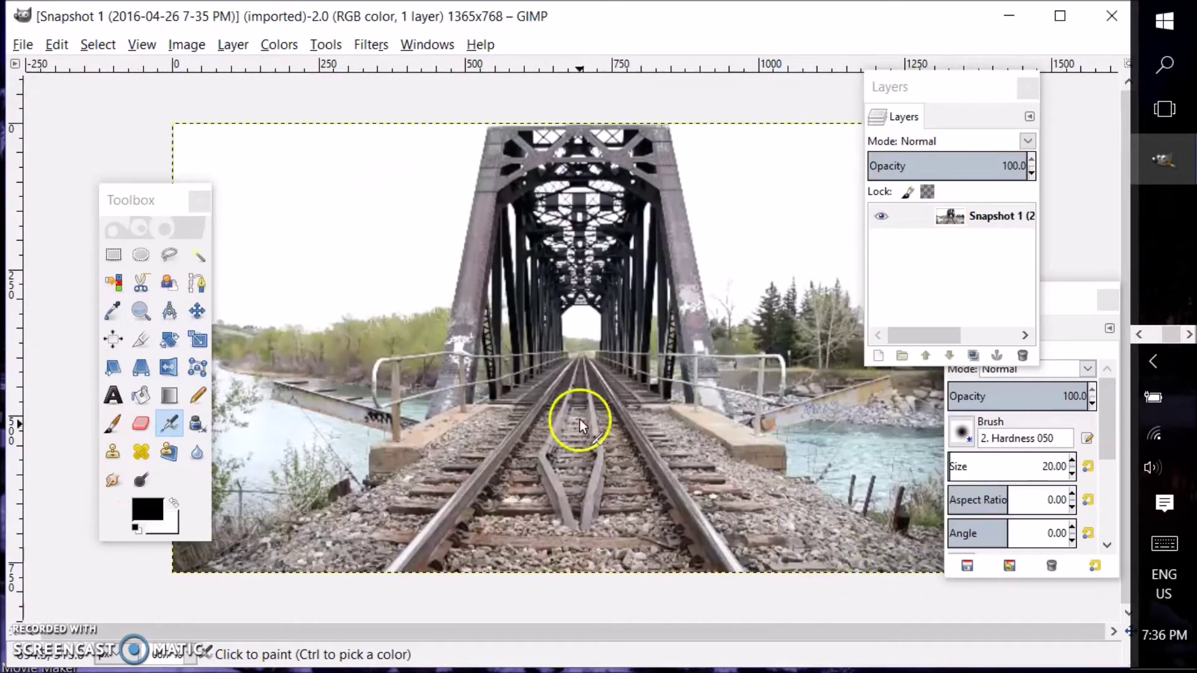
# Add Snapshot 2, the man holding the frame, as a new layer with Open as Layers.
pyautogui.click(23, 45)
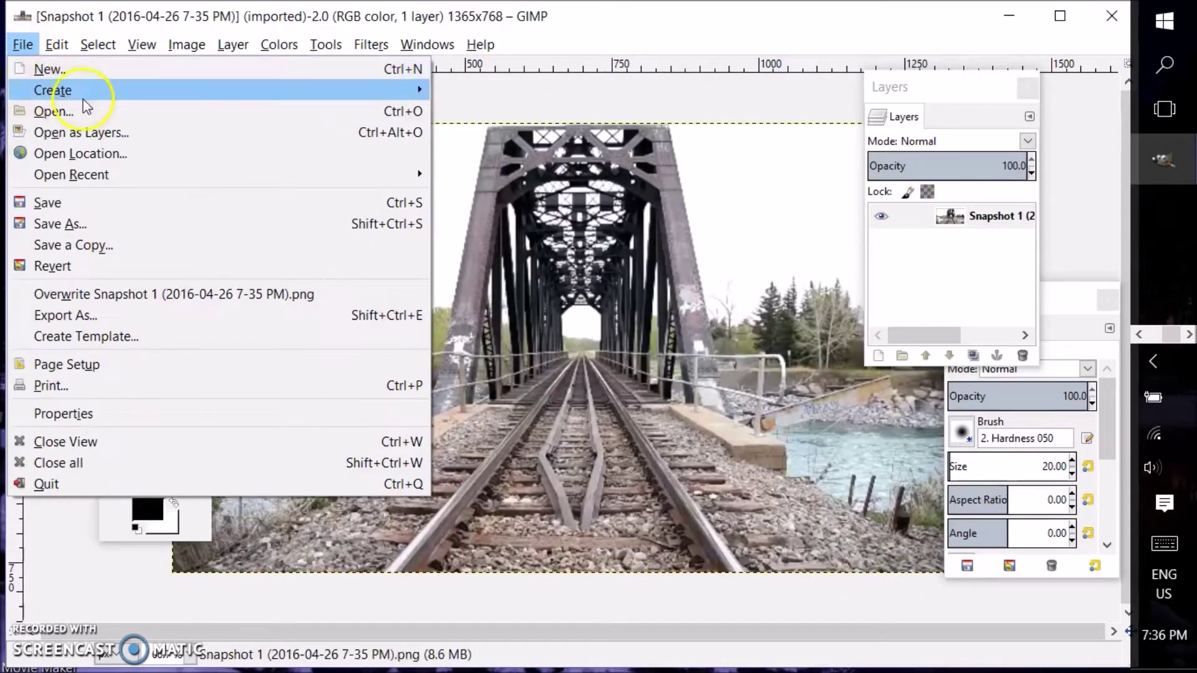
pyautogui.click(83, 129)
pyautogui.click(436, 288)
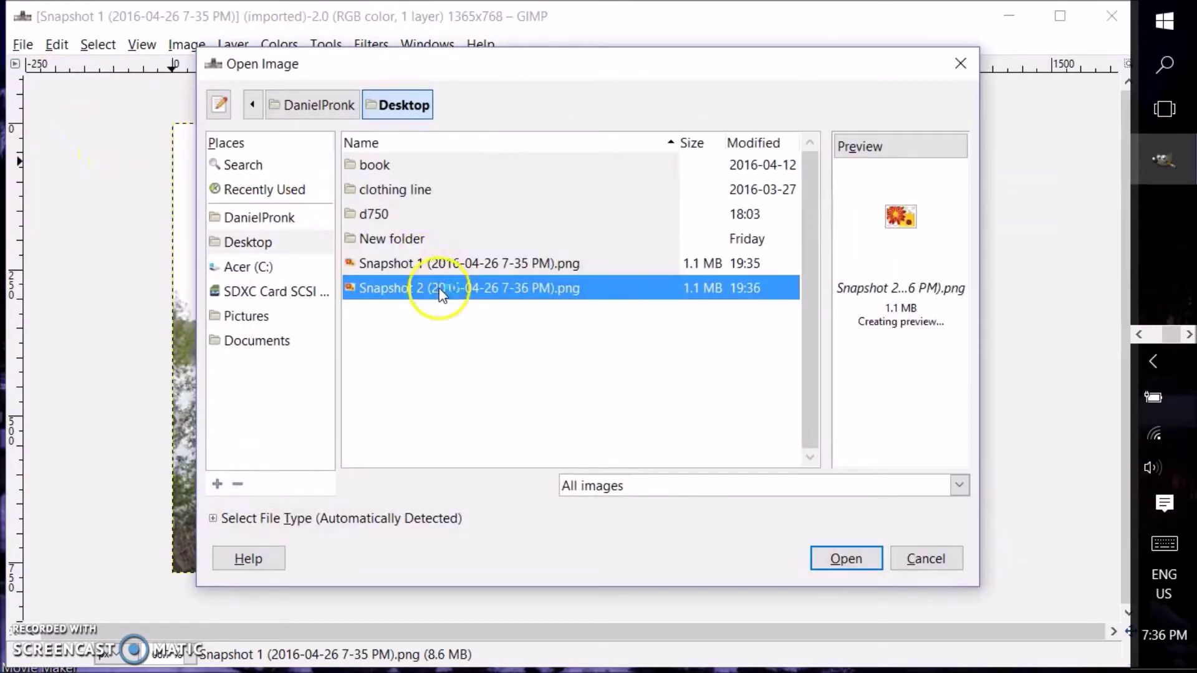
pyautogui.click(852, 560)
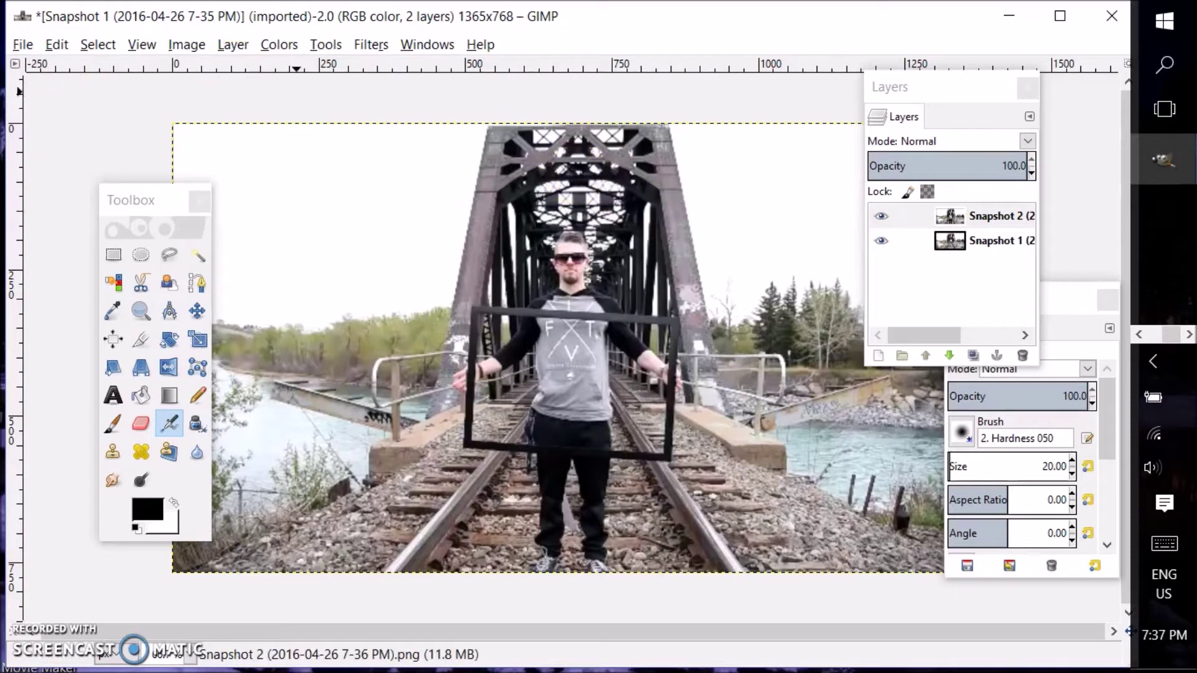
pyautogui.click(23, 44)
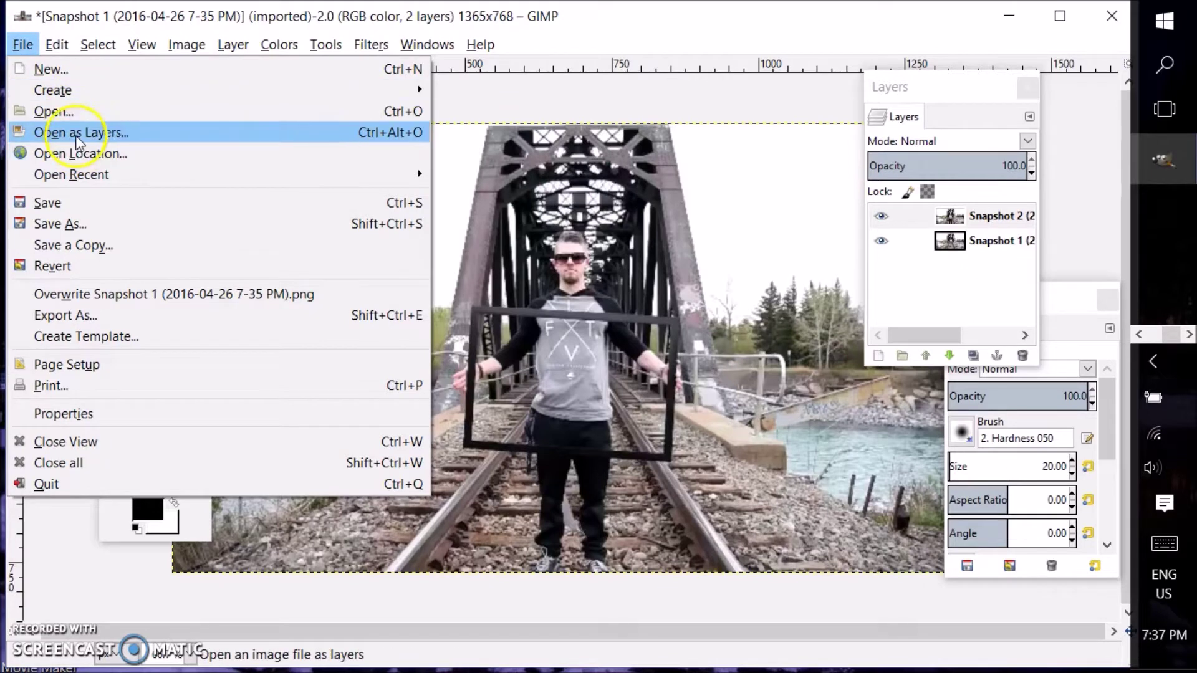
# Rearrange the layers so the Snapshot 2 man layer is on top, and select it.
pyautogui.click(991, 240)
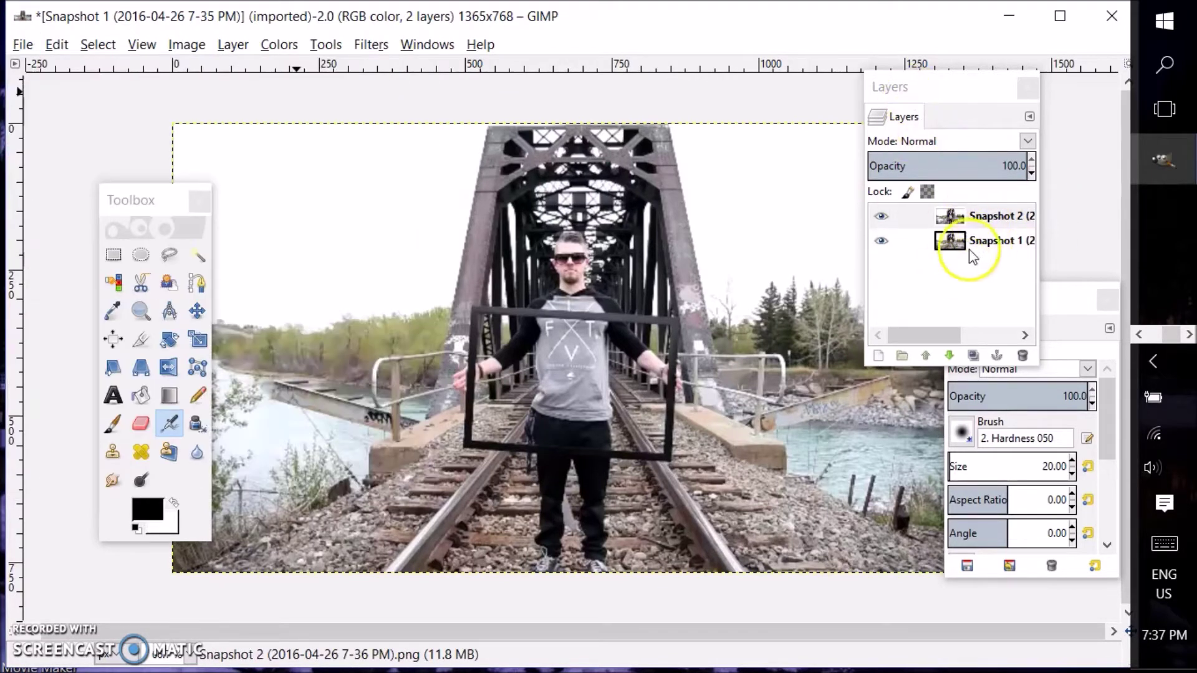
pyautogui.moveTo(970, 255); pyautogui.dragTo(975, 299)
pyautogui.click(964, 221)
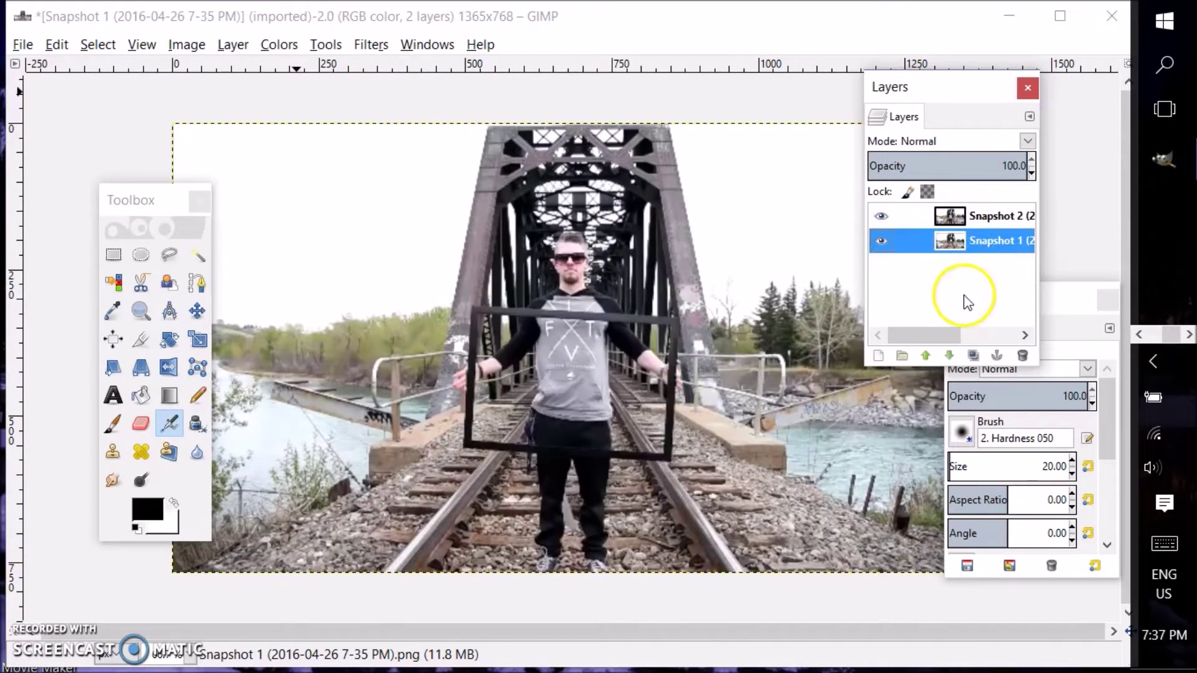
pyautogui.click(966, 218)
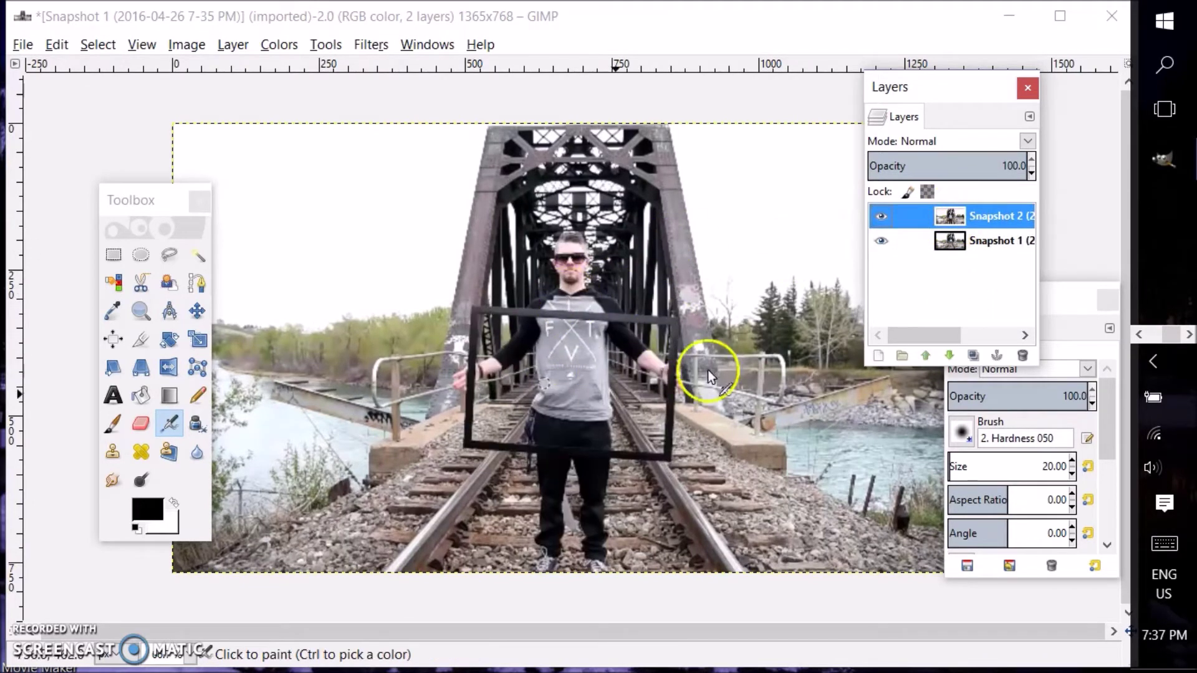
# Give Snapshot 2 a White (full opacity) layer mask and try the Paintbrush on it.
pyautogui.rightClick(963, 218)
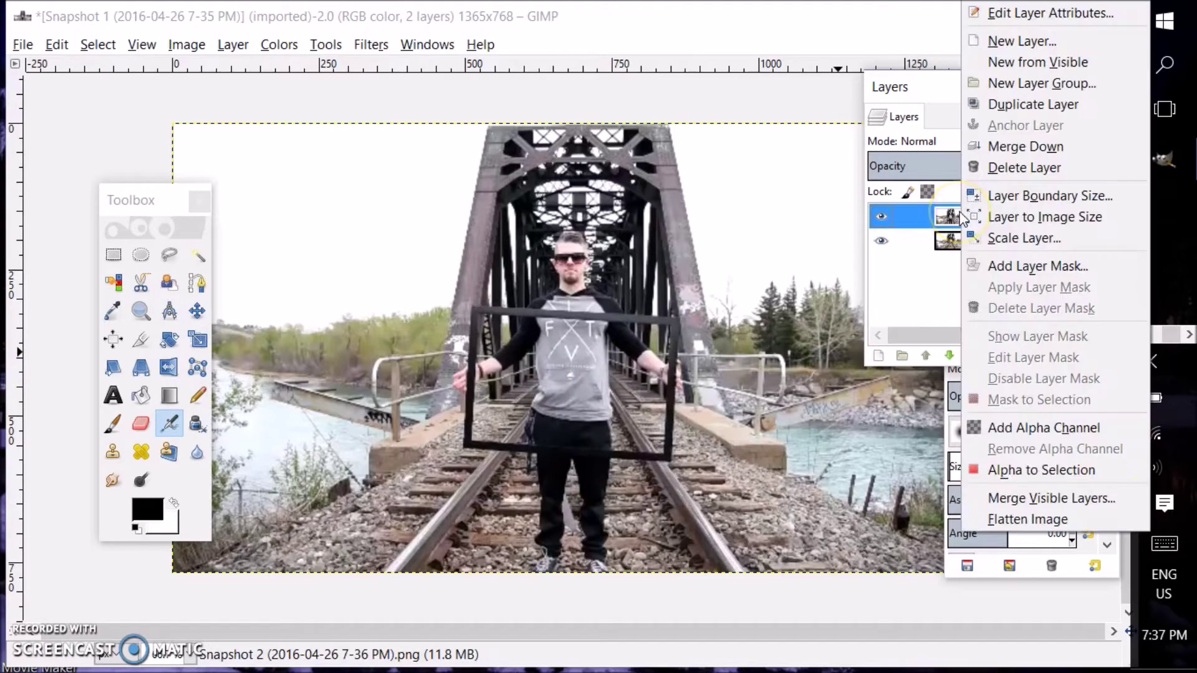
pyautogui.click(994, 268)
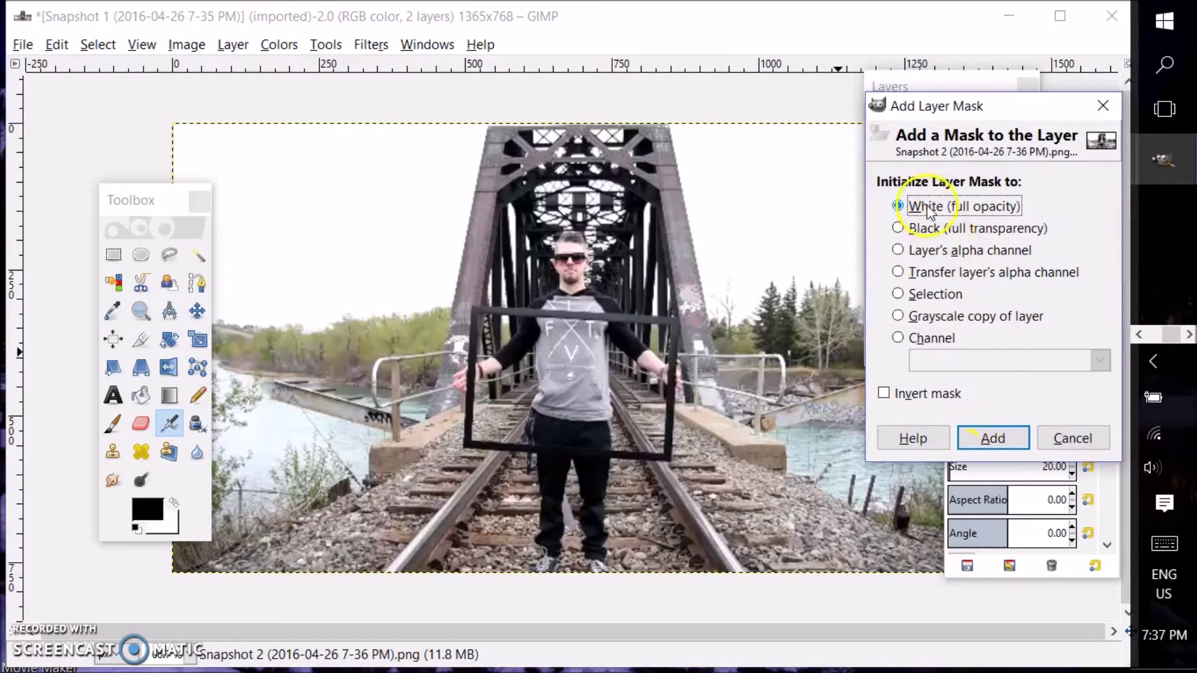
pyautogui.click(993, 436)
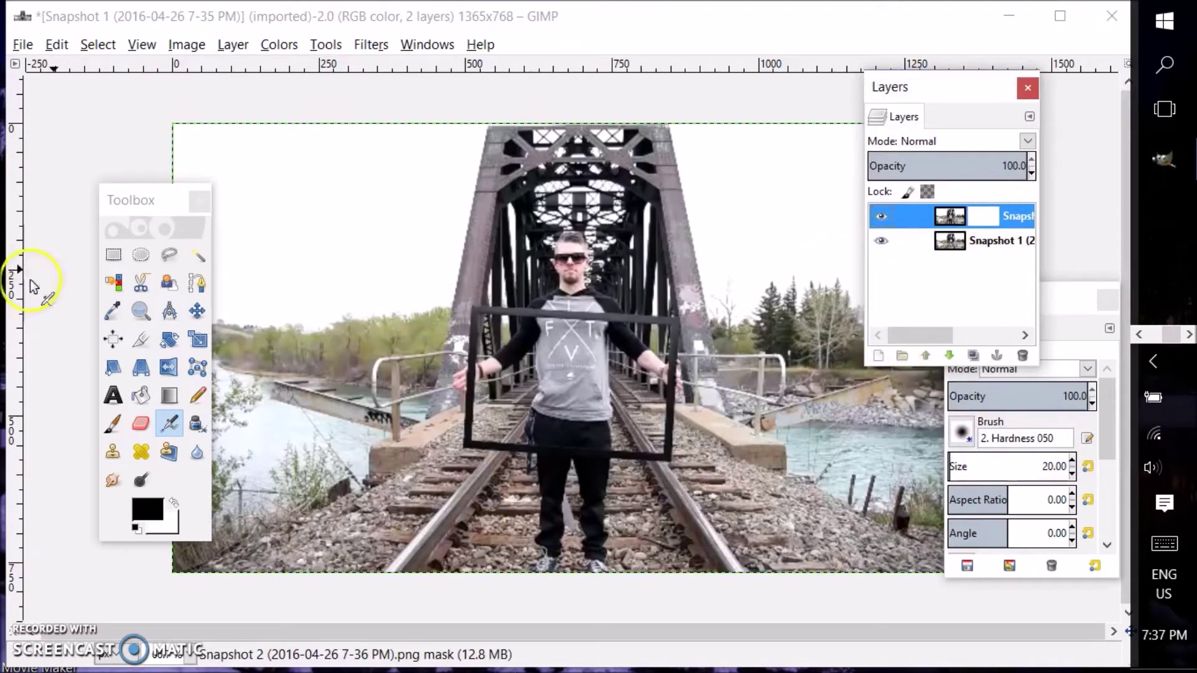
pyautogui.click(113, 424)
pyautogui.moveTo(440, 296)
pyautogui.mouseDown()
pyautogui.moveTo(465, 377)
pyautogui.moveTo(527, 325)
pyautogui.mouseUp()
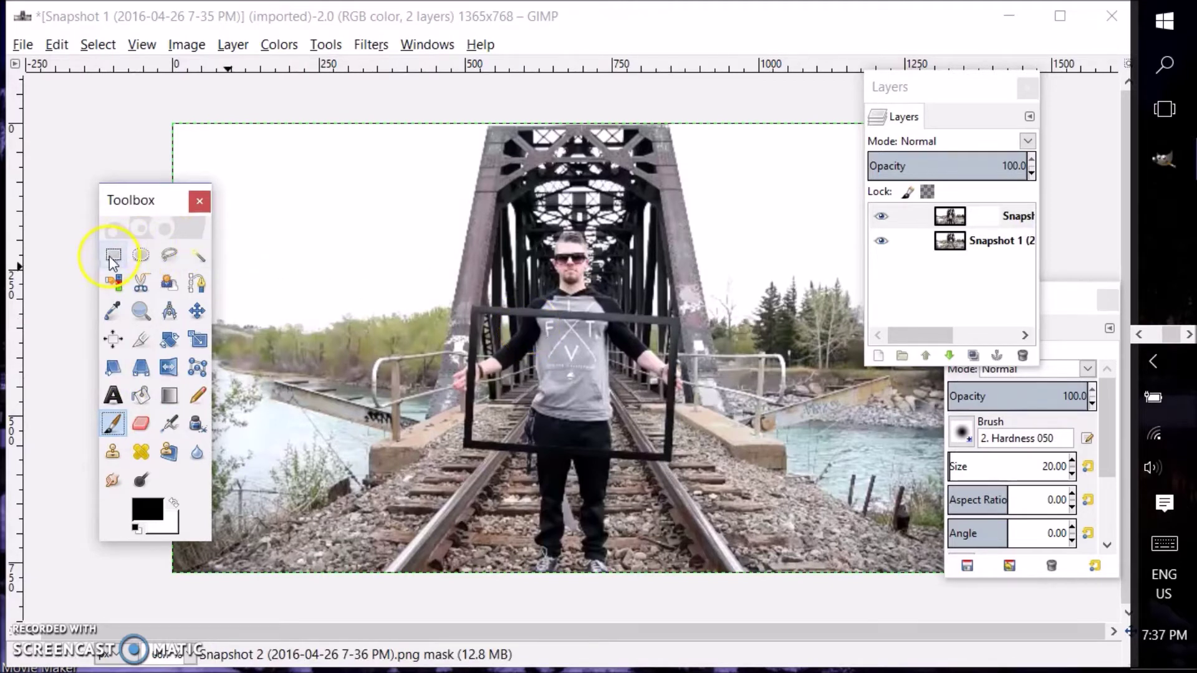
# With Free Select at 100% zoom, place the first point at the frame's top-left inner corner.
pyautogui.click(169, 254)
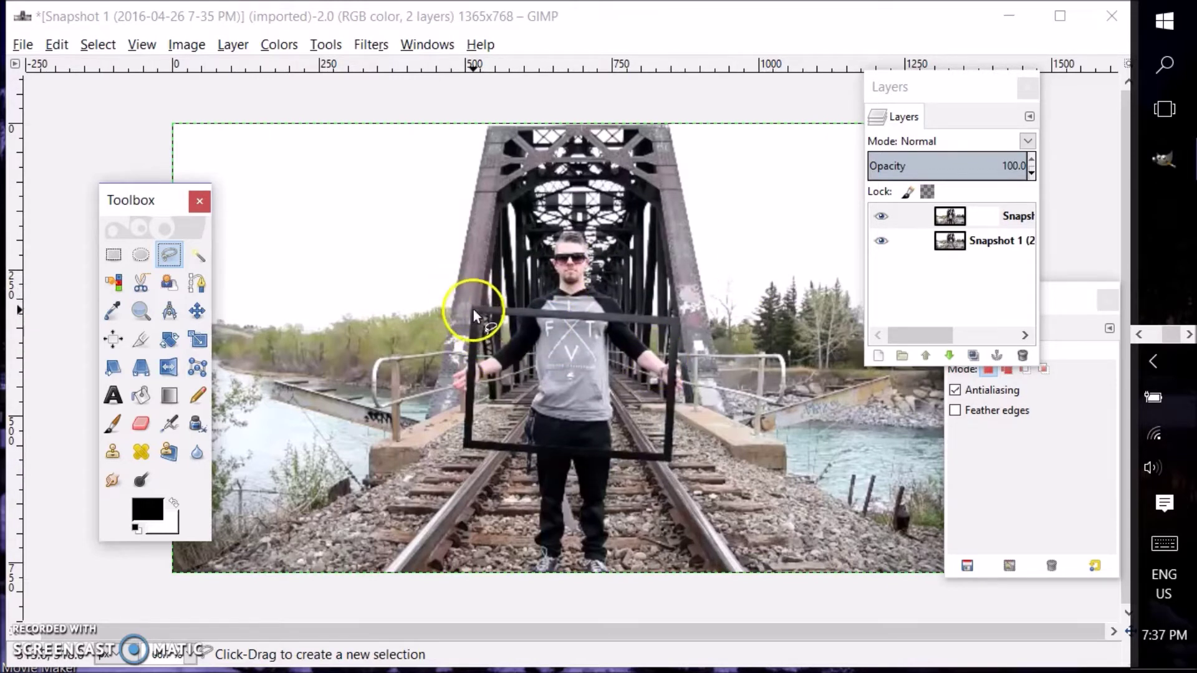
pyautogui.click(141, 44)
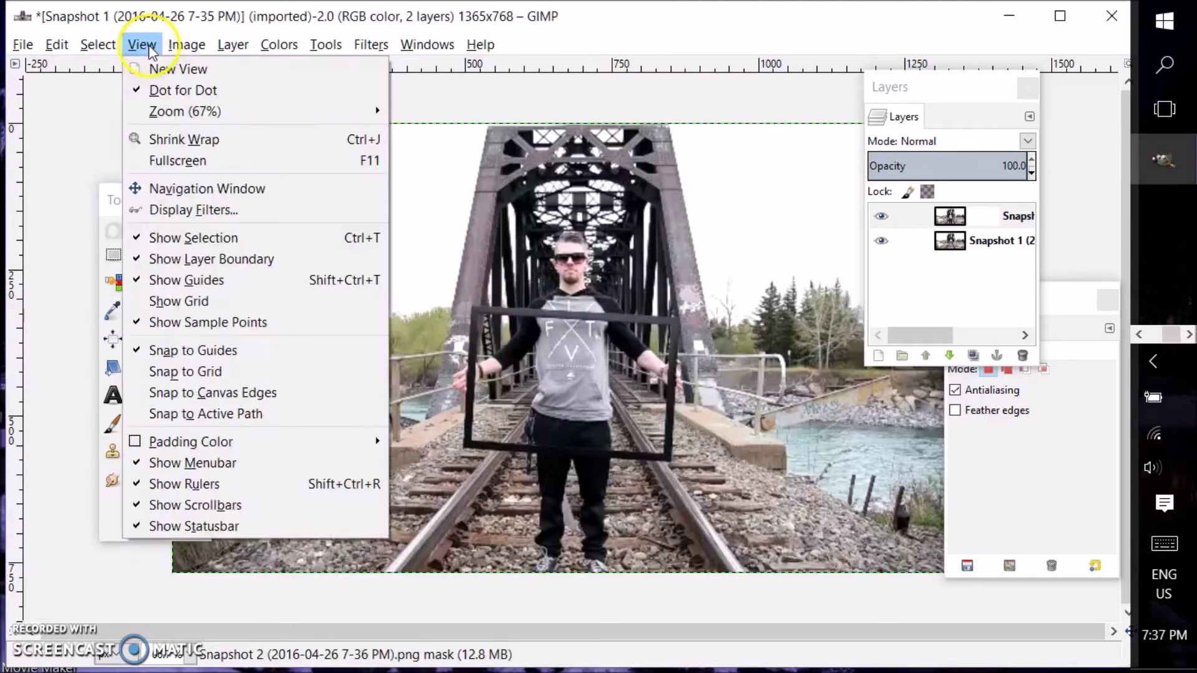
pyautogui.moveTo(187, 111)
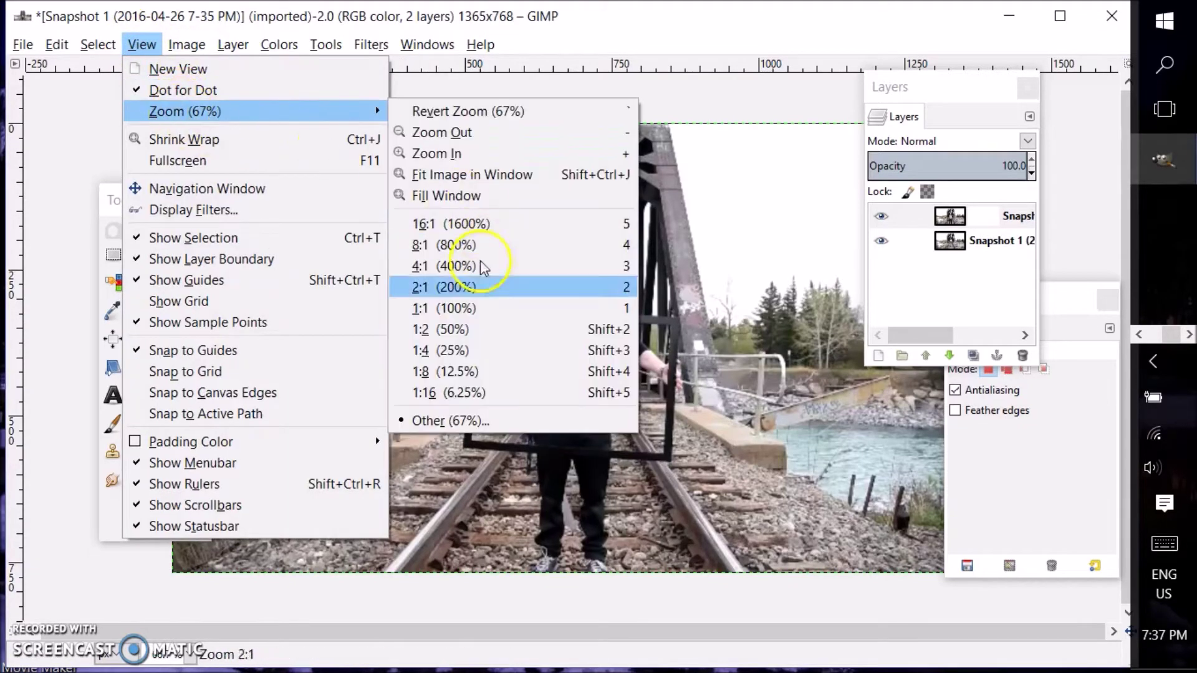
pyautogui.click(486, 306)
pyautogui.scroll(-2, 509, 272)
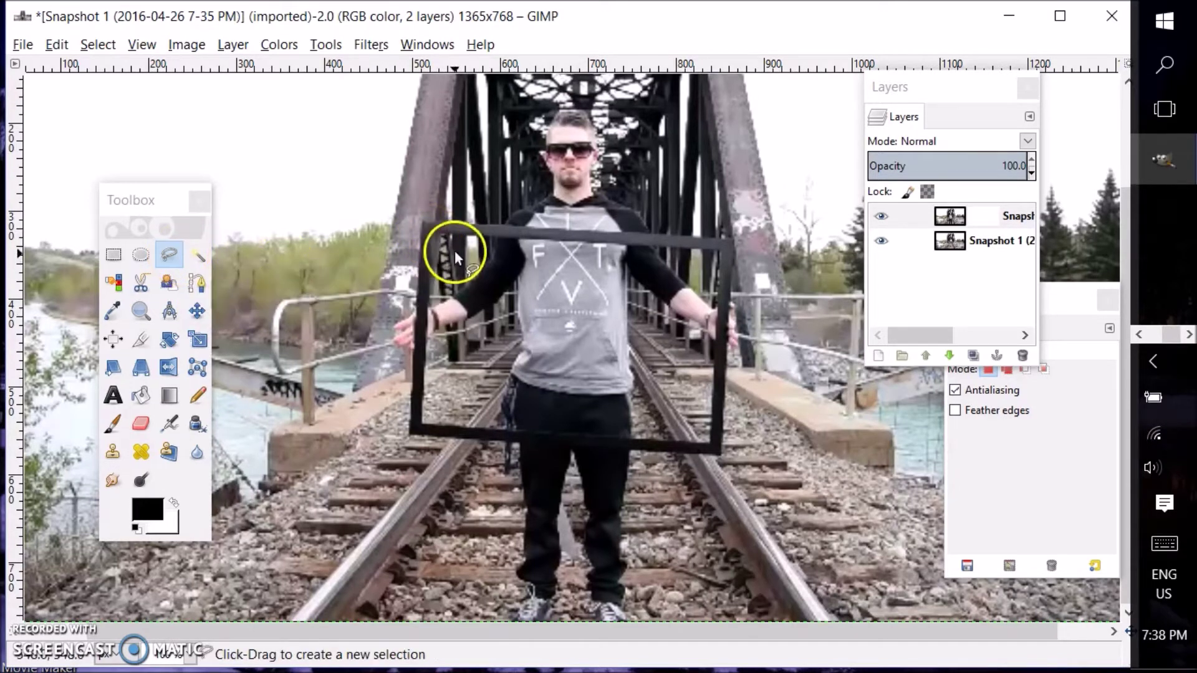
pyautogui.click(430, 232)
# Close the Free Select outline around the frame's inner corners and target the top layer's mask.
pyautogui.moveTo(430, 316); pyautogui.dragTo(422, 425)
pyautogui.click(422, 422)
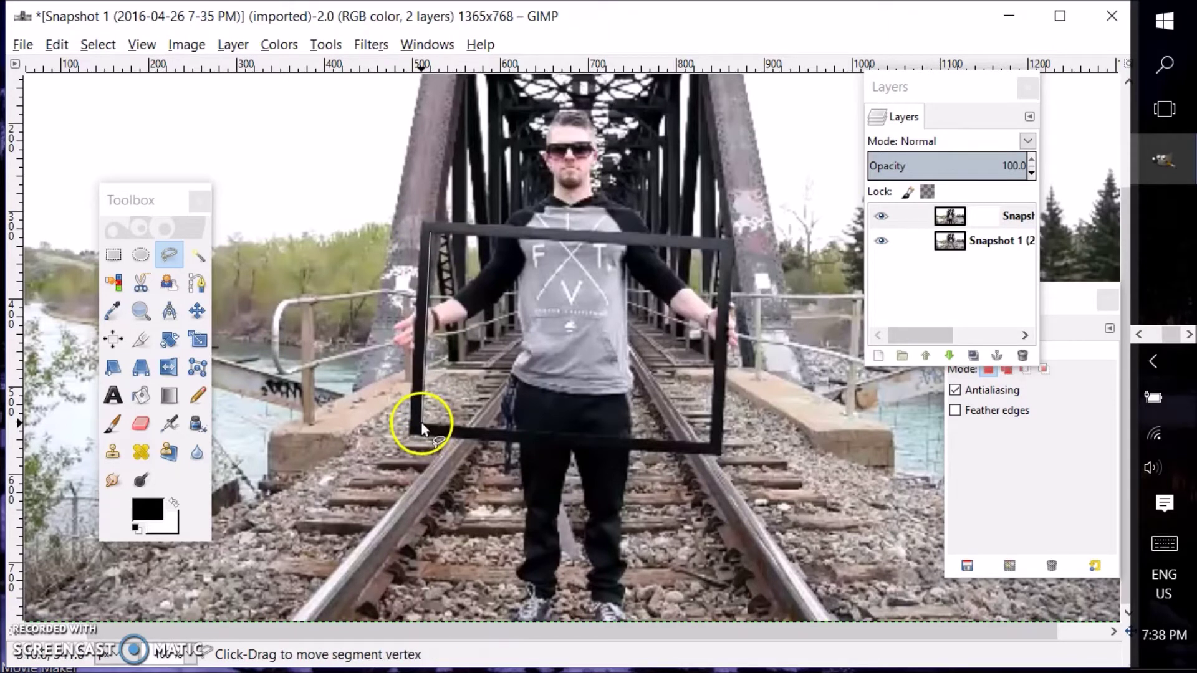
pyautogui.click(709, 443)
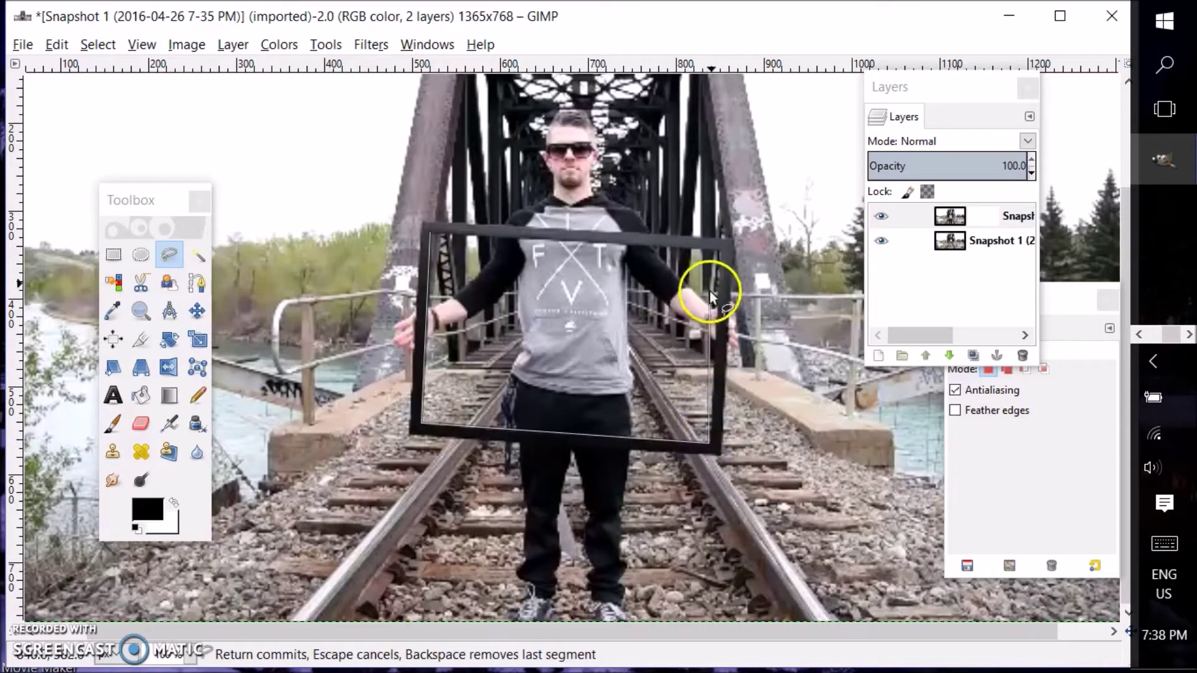
pyautogui.click(720, 252)
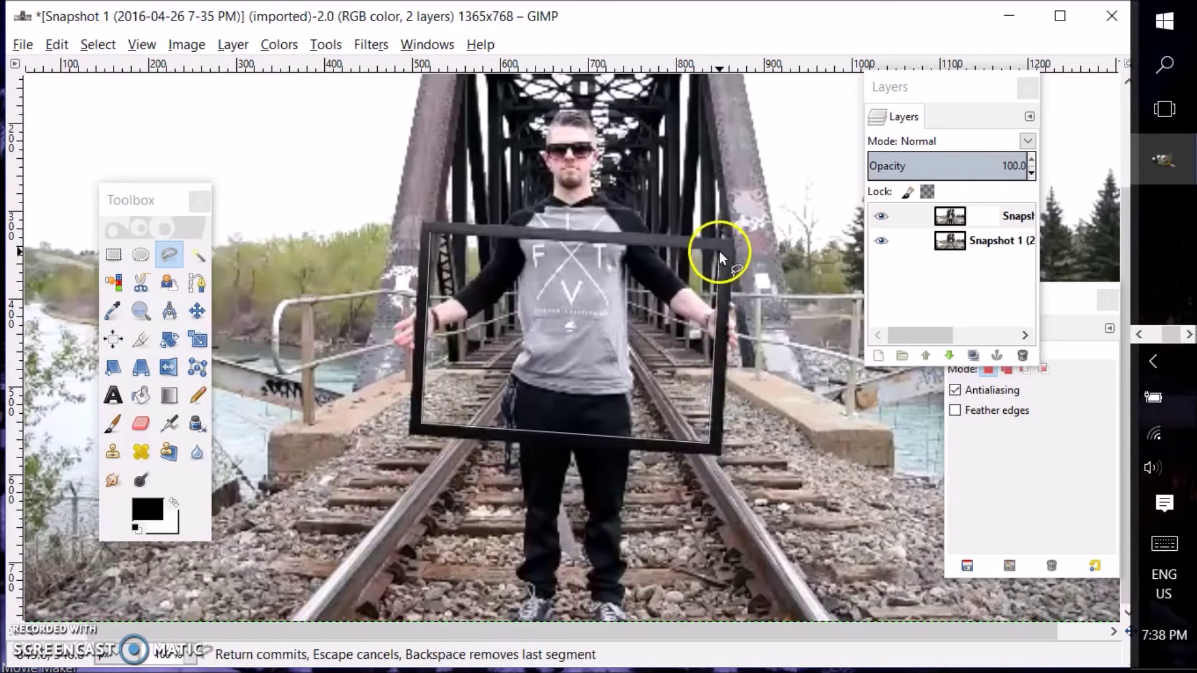
pyautogui.click(427, 235)
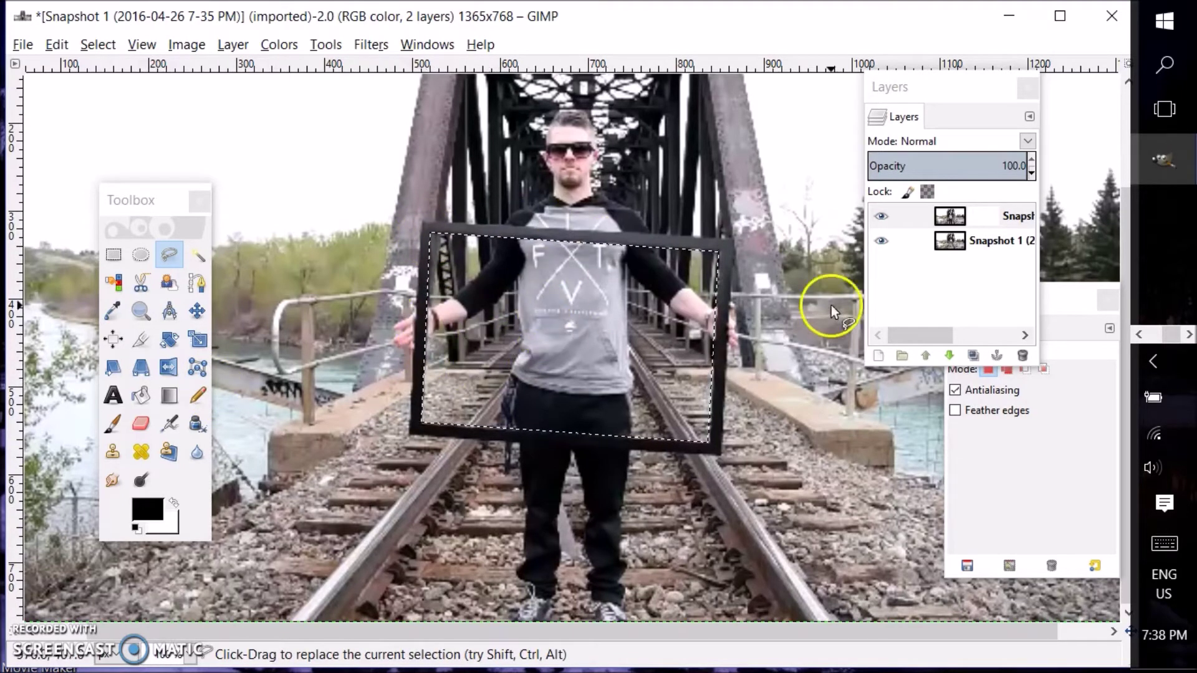
pyautogui.click(983, 218)
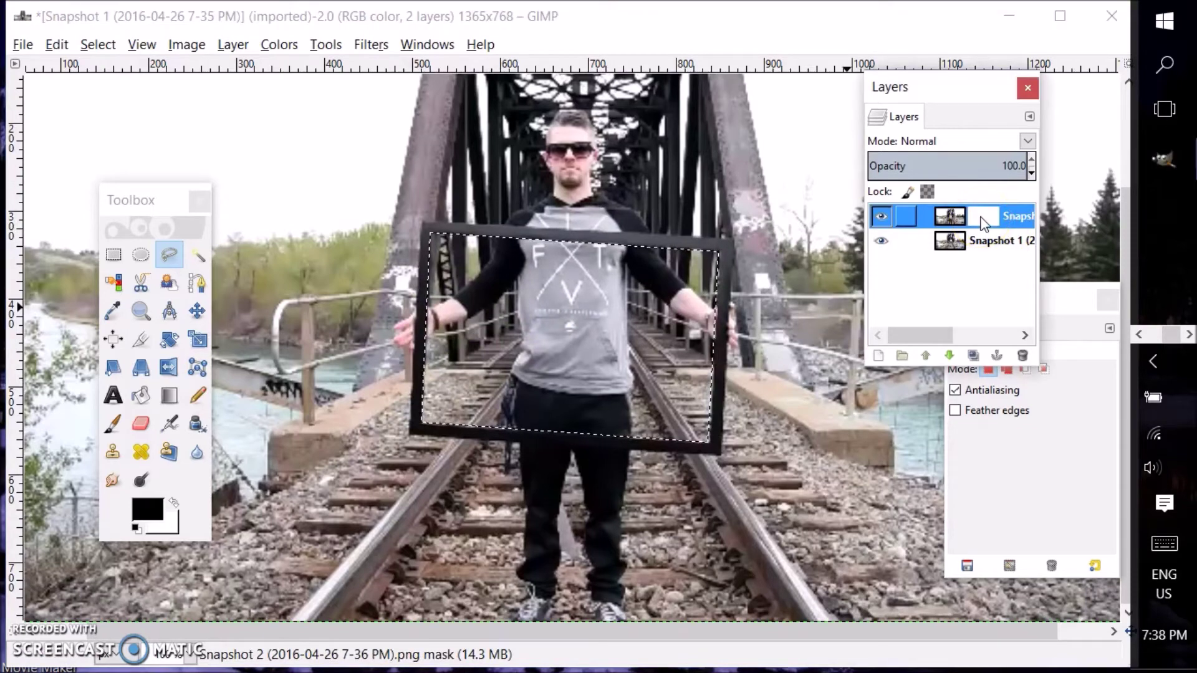
pyautogui.doubleClick(982, 222)
# Paint black on the mask with a size-100 Paintbrush to hide the torso, then fit the image.
pyautogui.click(1112, 169)
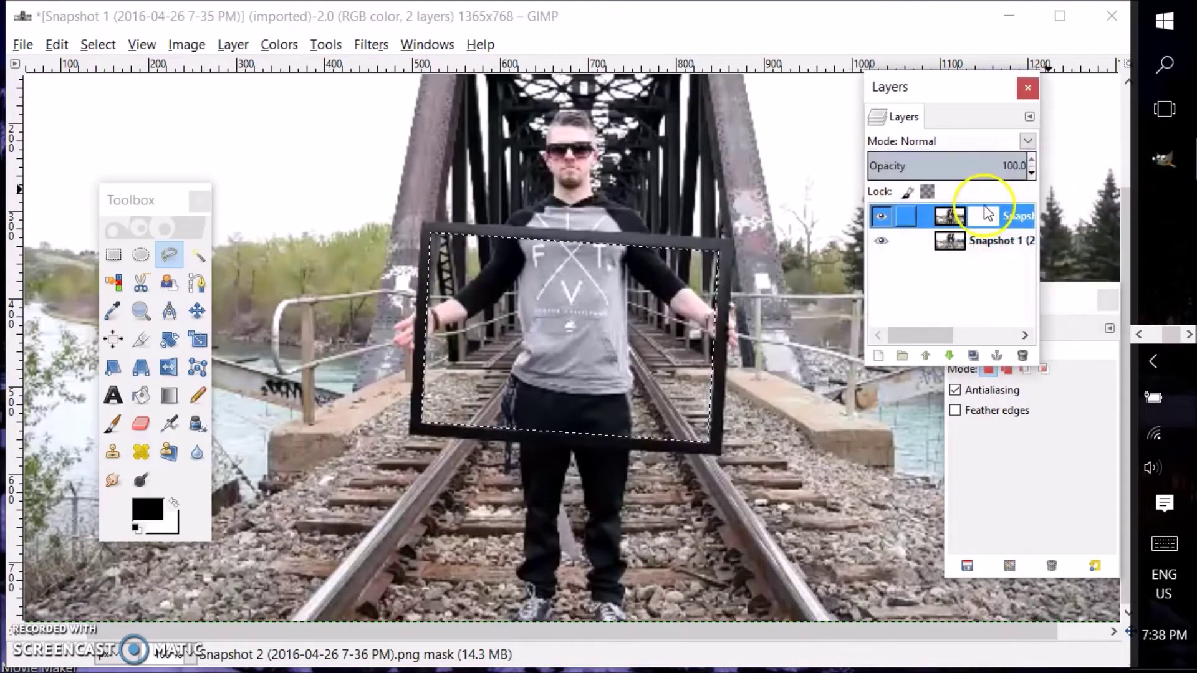
pyautogui.click(112, 424)
pyautogui.click(1054, 466)
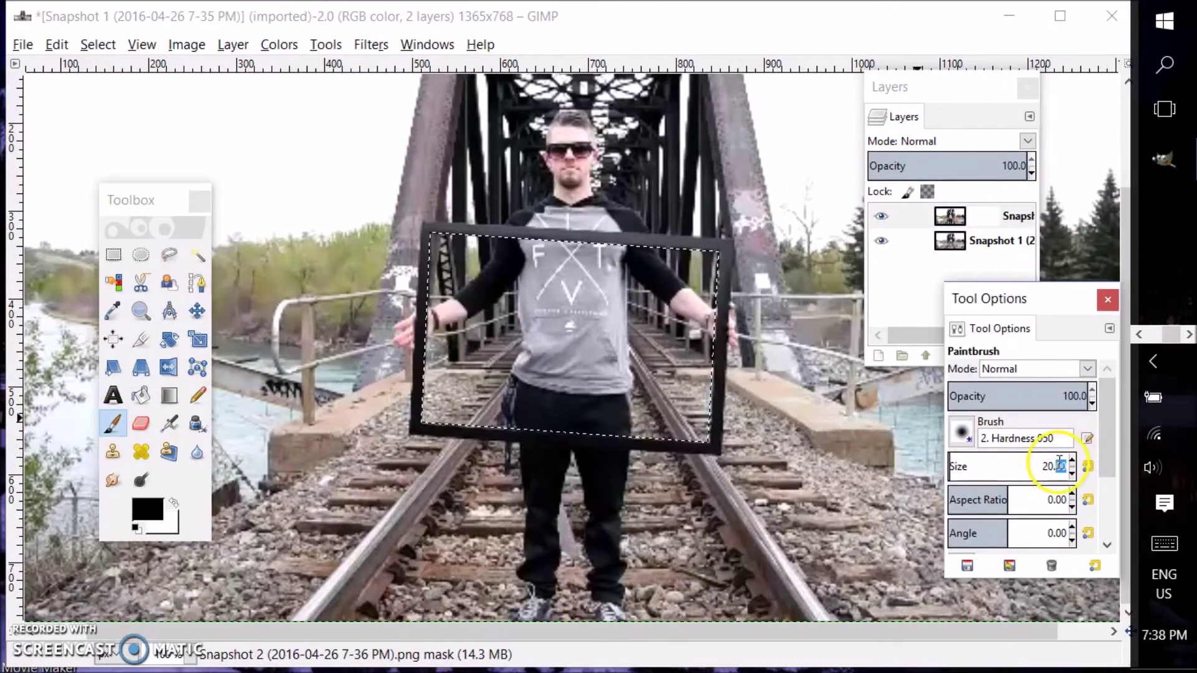
pyautogui.scroll(1, 1056, 464)
pyautogui.doubleClick(1060, 465)
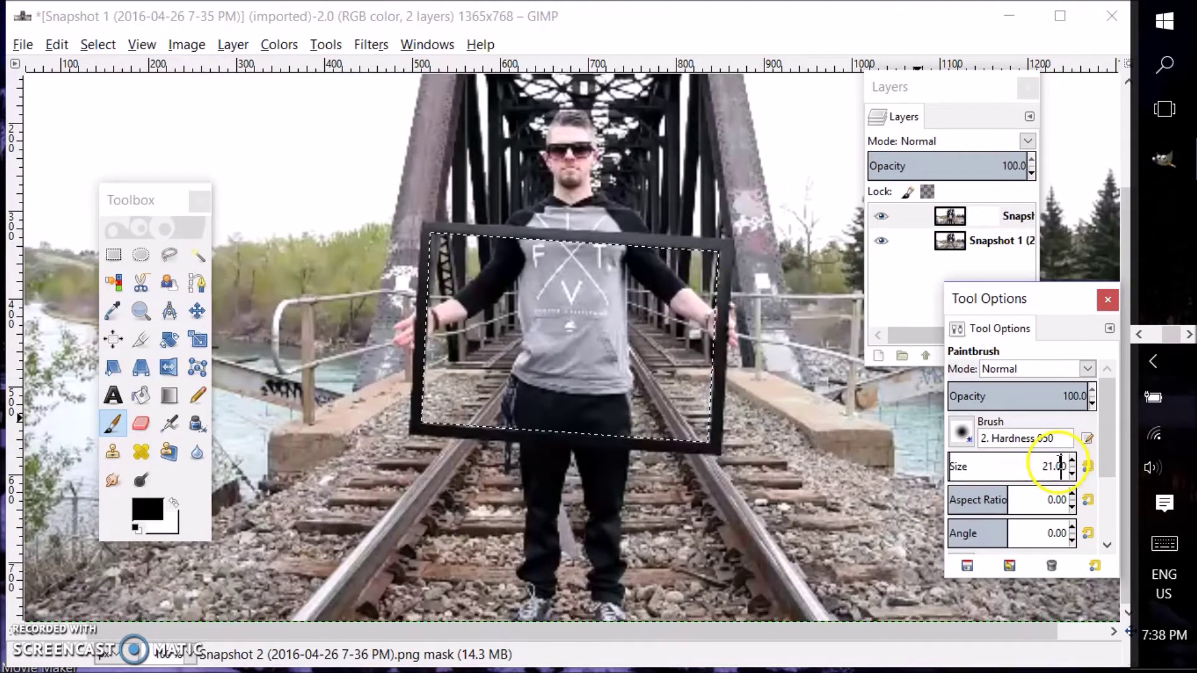
pyautogui.tripleClick(1060, 464)
pyautogui.write('100')
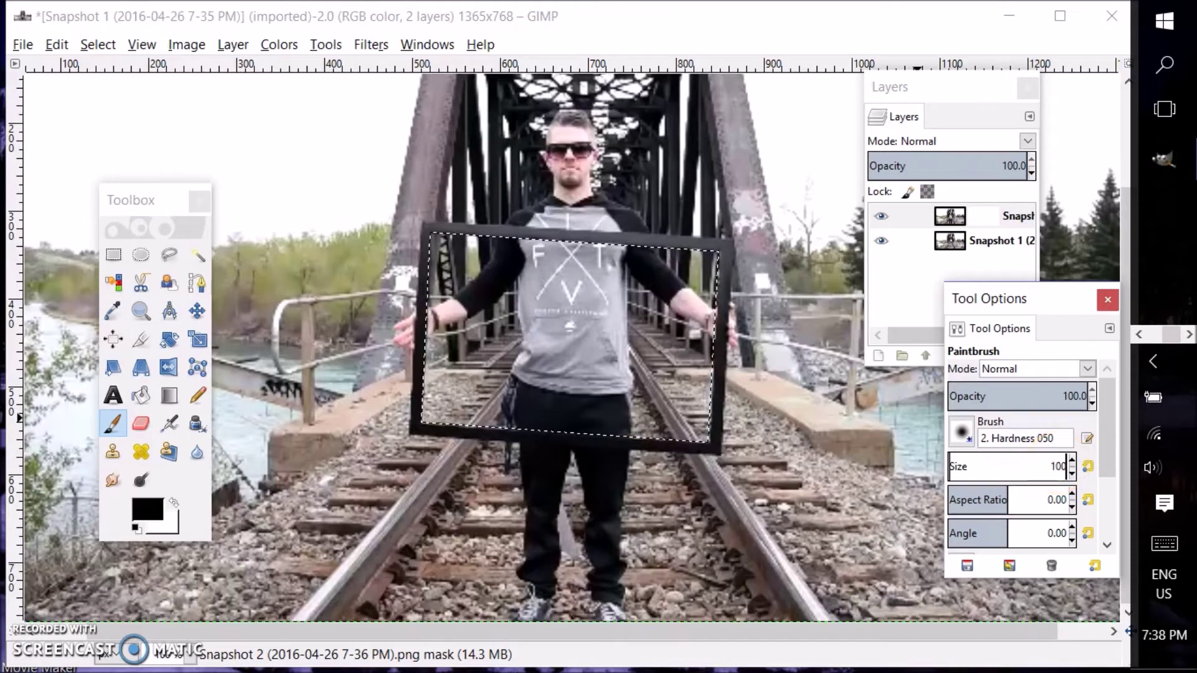
pyautogui.press('Return')
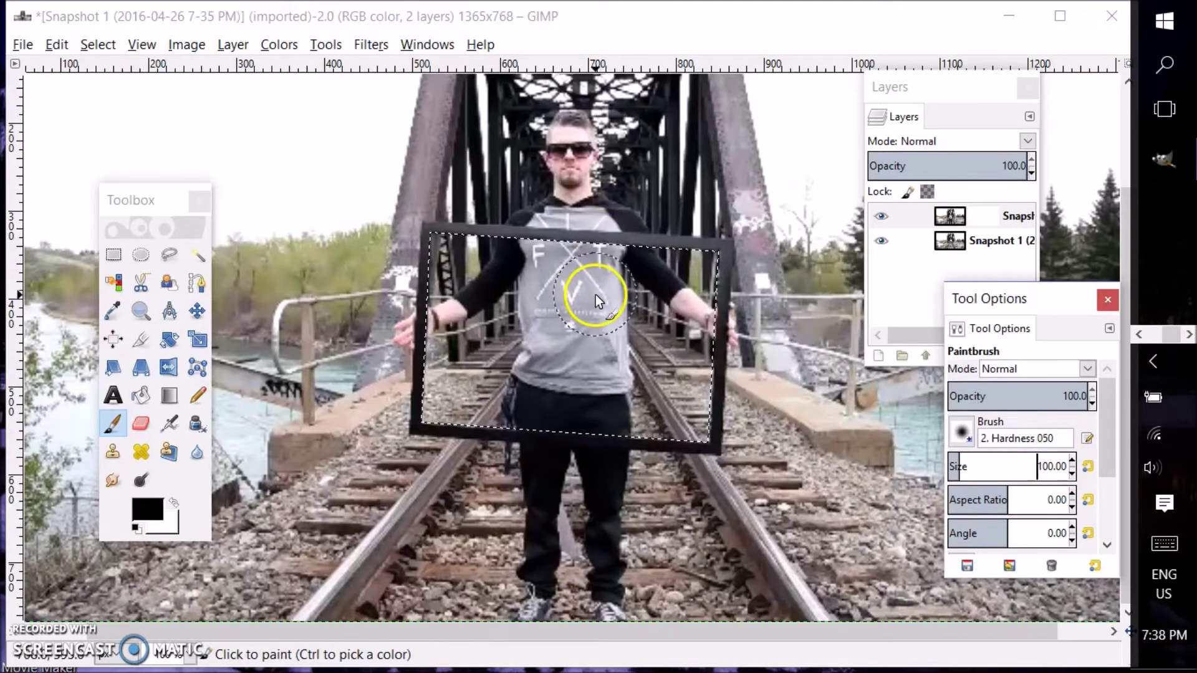
pyautogui.moveTo(610, 313)
pyautogui.mouseDown()
pyautogui.moveTo(476, 282)
pyautogui.moveTo(448, 265)
pyautogui.moveTo(448, 239)
pyautogui.moveTo(432, 294)
pyautogui.moveTo(441, 266)
pyautogui.moveTo(684, 411)
pyautogui.moveTo(487, 398)
pyautogui.mouseUp()
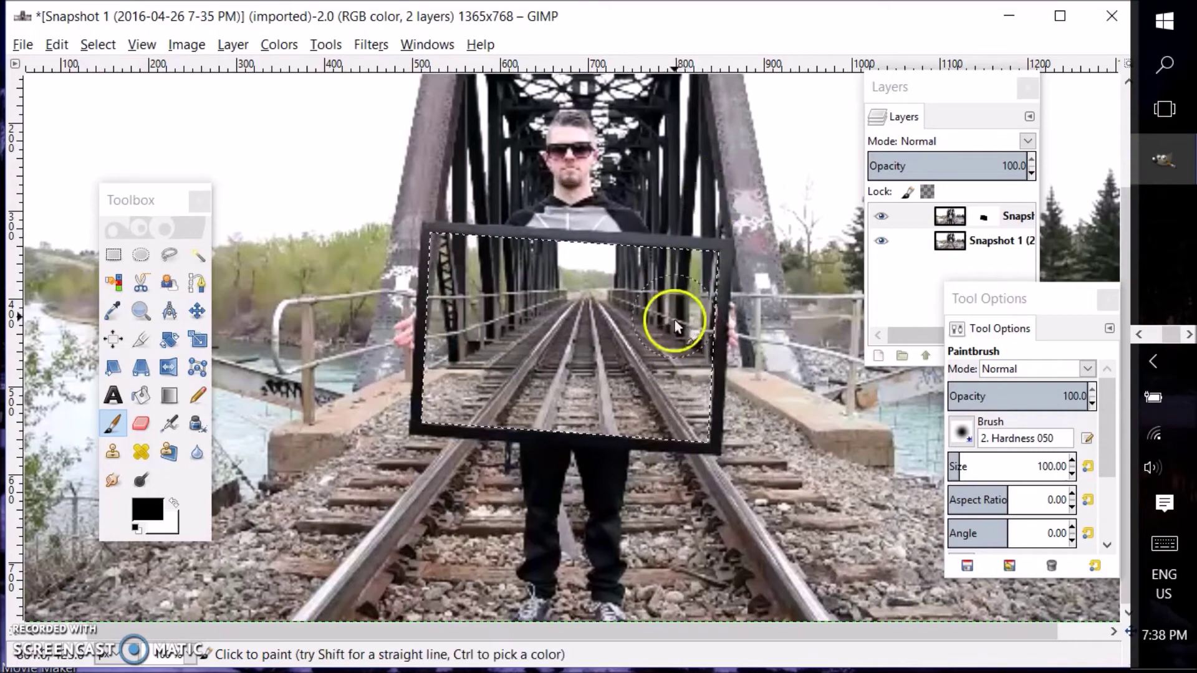
pyautogui.hotkey('shift', 'ctrl', 'j')
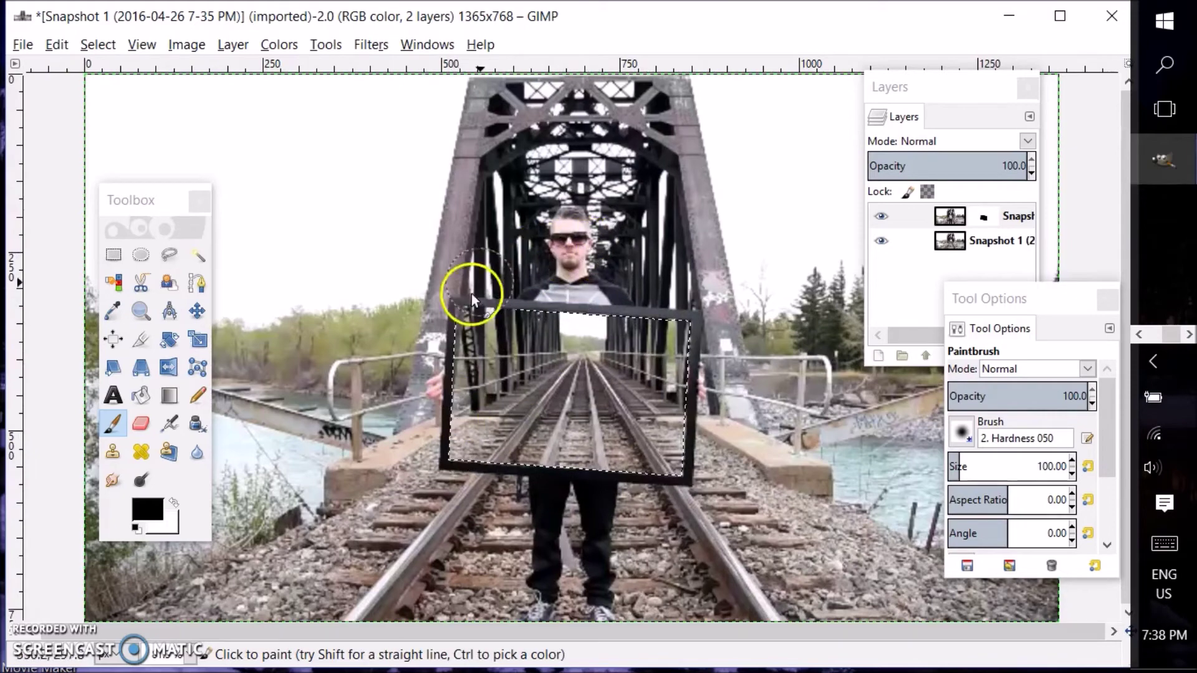
# Replace the frame-only selection with Select All on the whole image.
pyautogui.rightClick(566, 255)
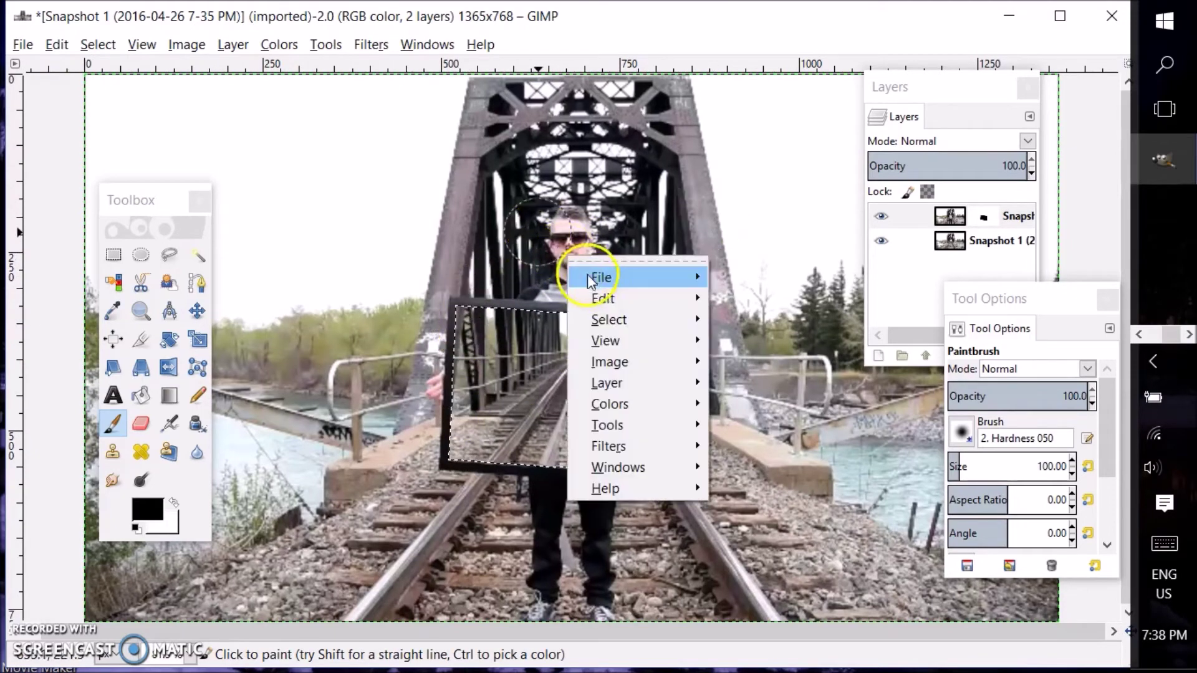
pyautogui.moveTo(601, 319)
pyautogui.click(772, 303)
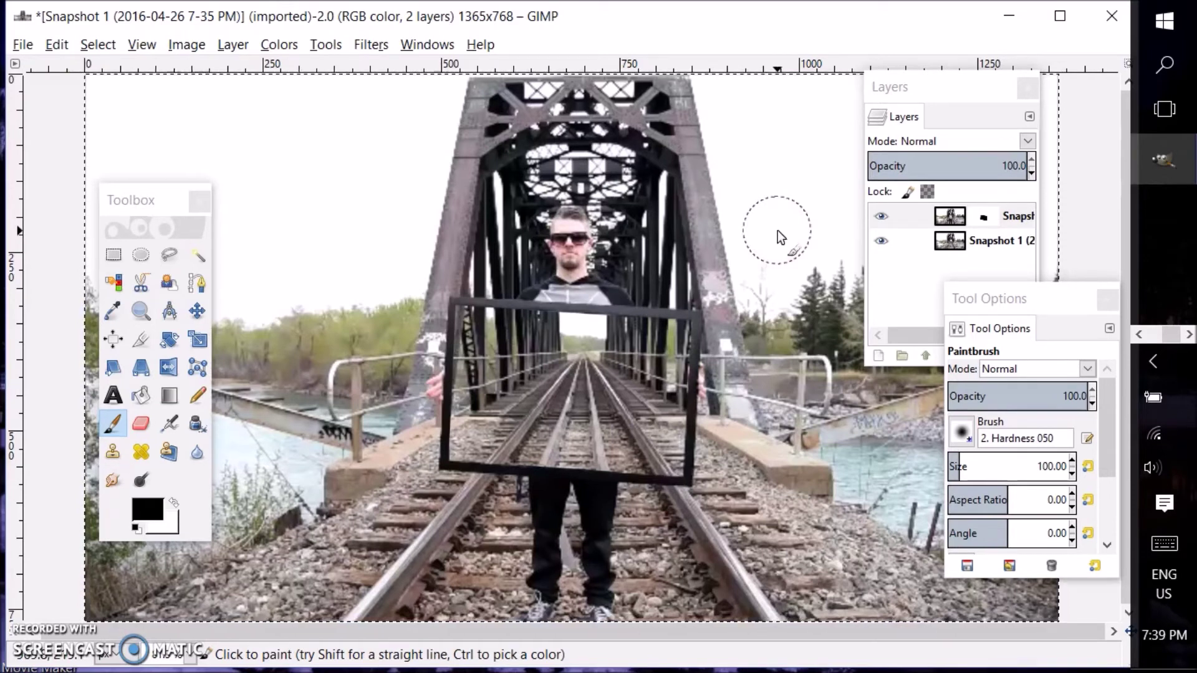
# Touch up the mask around the man's face, chest and the frame's top right.
pyautogui.click(545, 230)
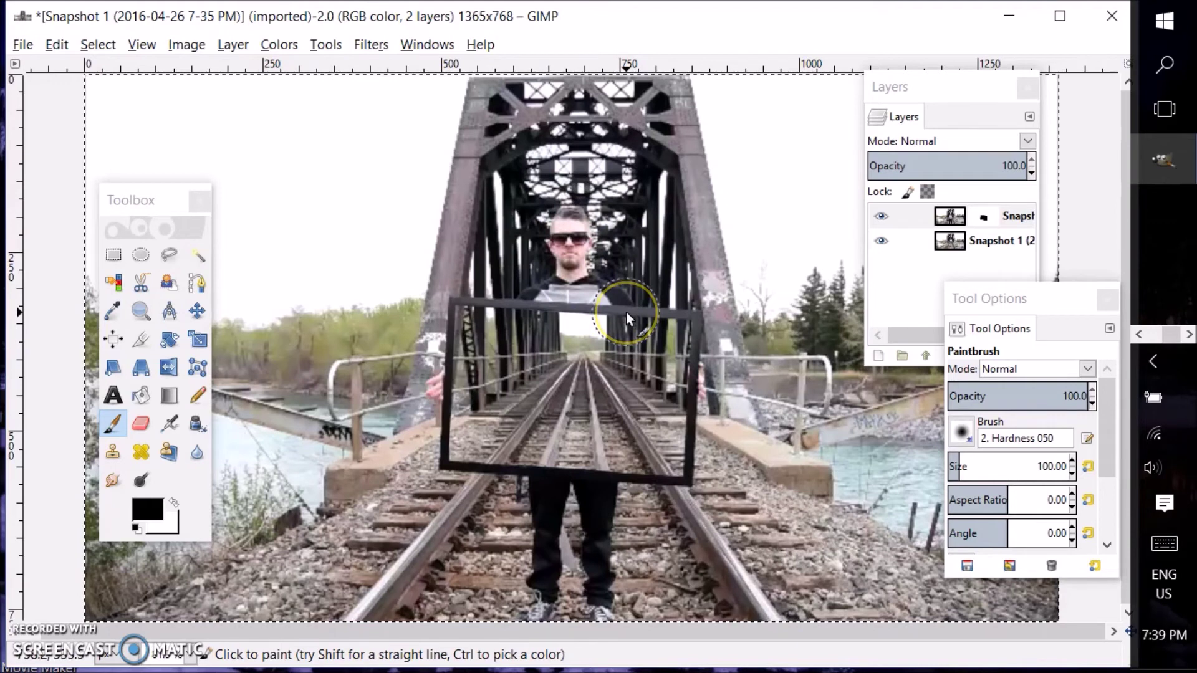
pyautogui.click(628, 361)
pyautogui.click(549, 268)
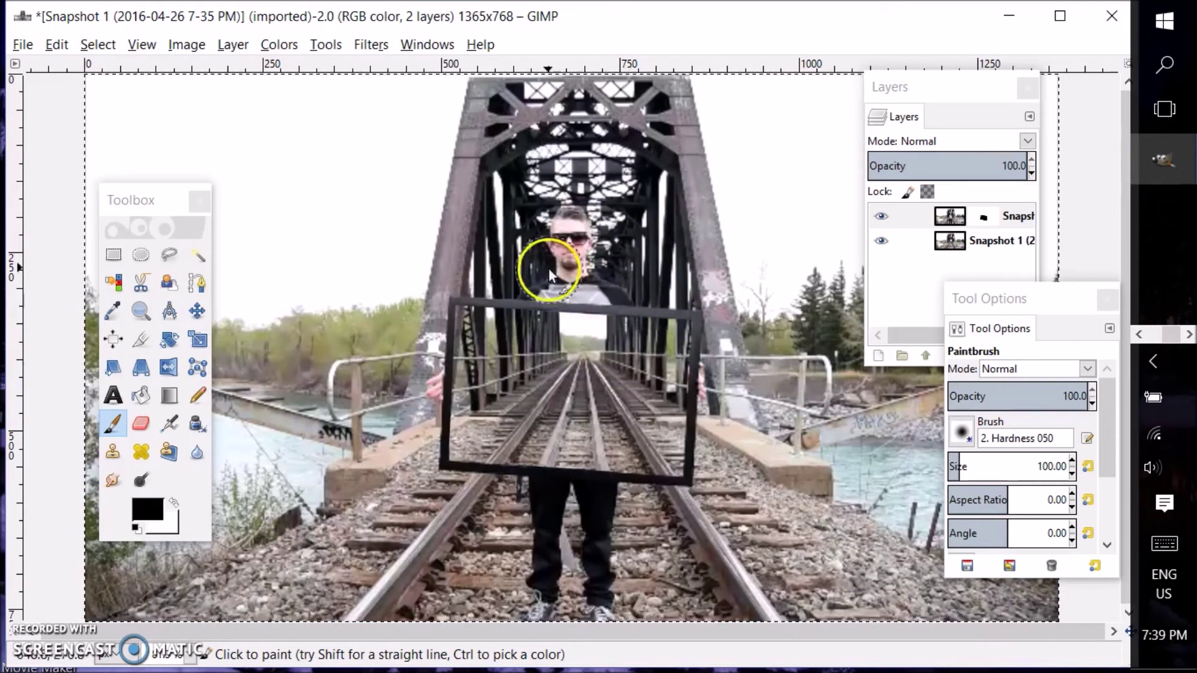
pyautogui.click(593, 385)
pyautogui.click(688, 318)
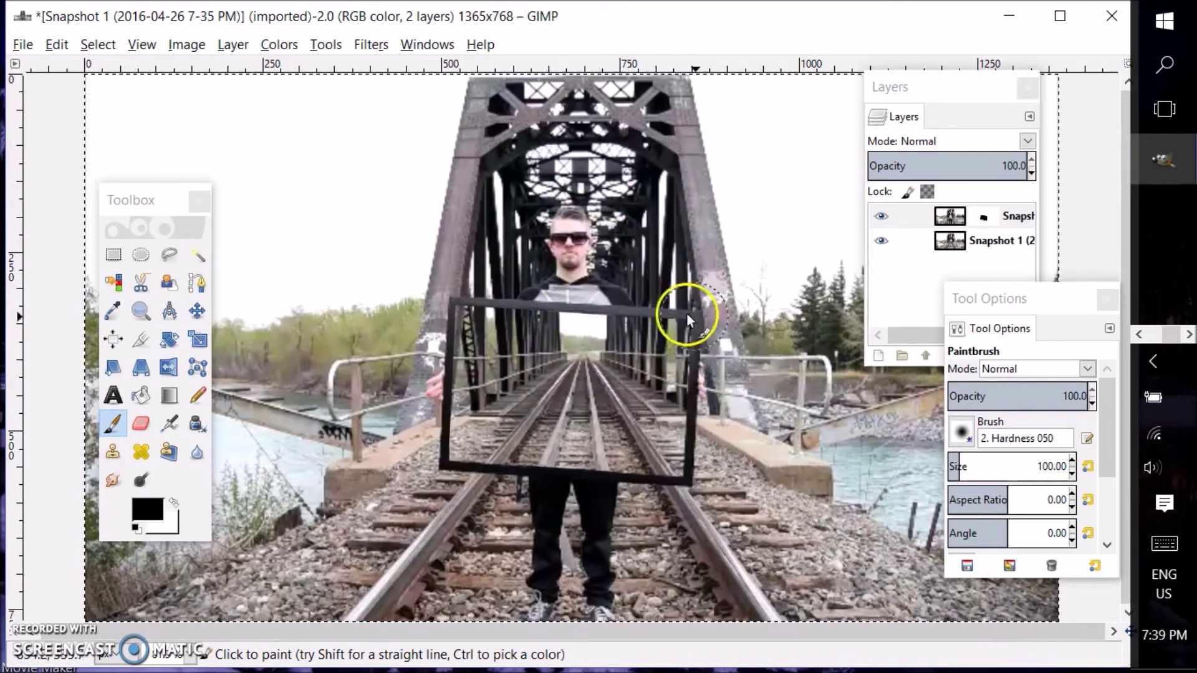
pyautogui.click(721, 509)
pyautogui.click(491, 268)
pyautogui.click(554, 266)
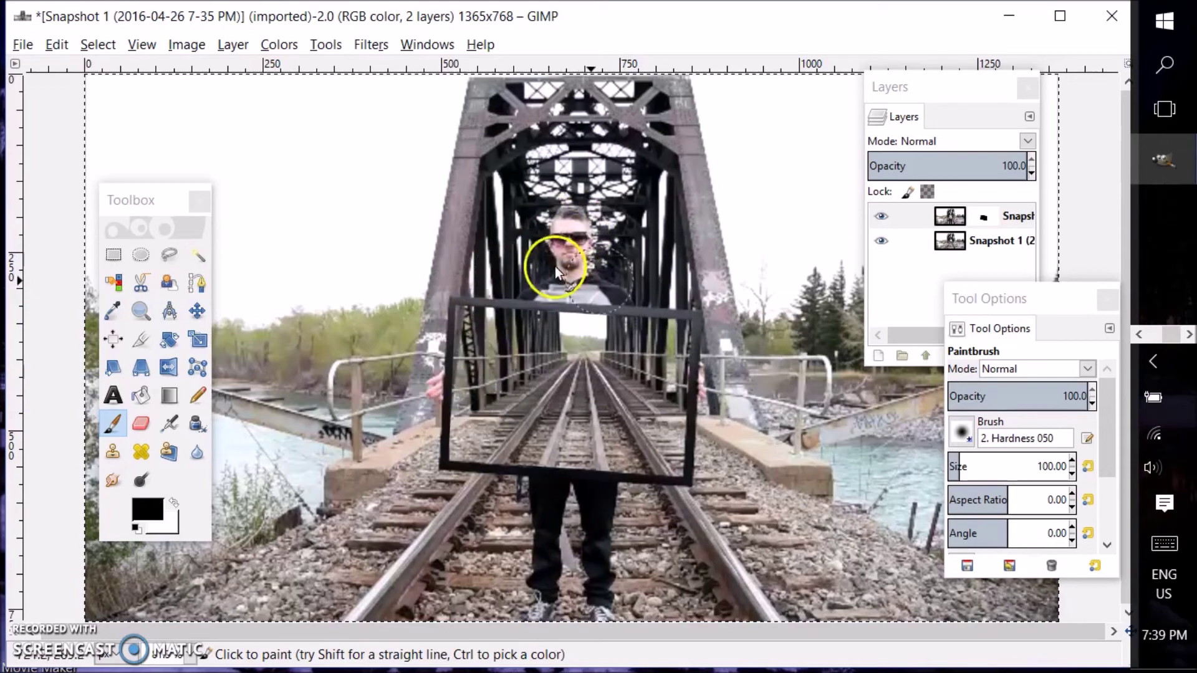
pyautogui.click(908, 229)
# Merge the masked Snapshot 2 layer down onto the bridge layer.
pyautogui.rightClick(942, 232)
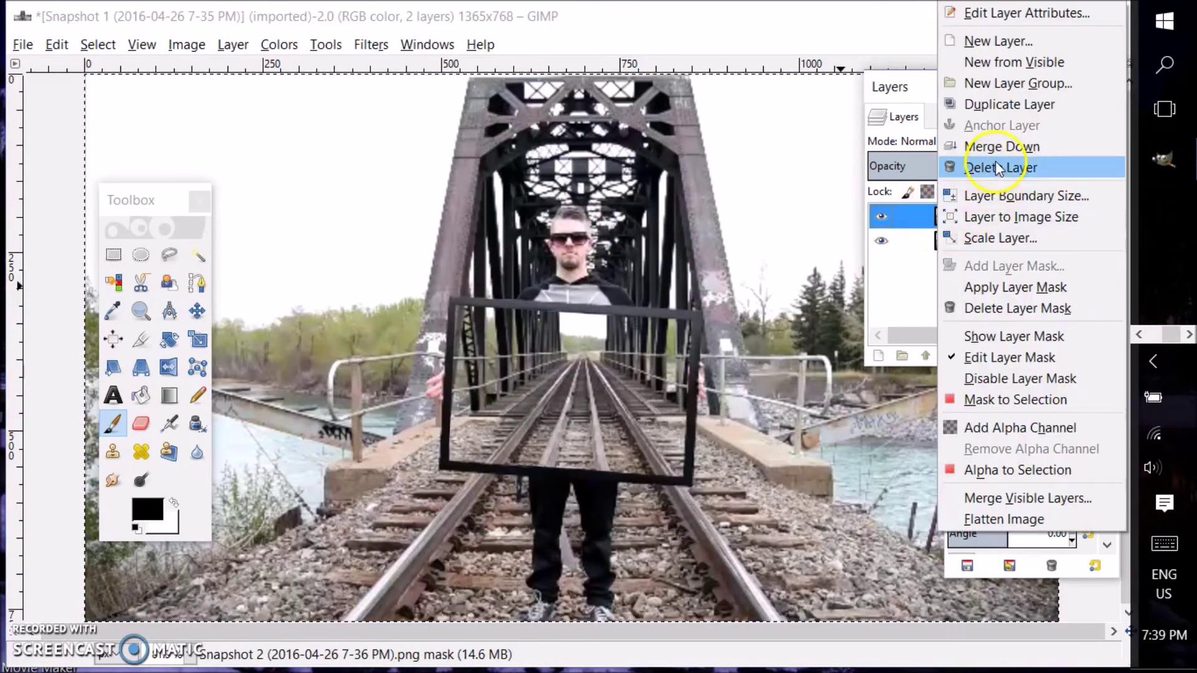
pyautogui.click(996, 146)
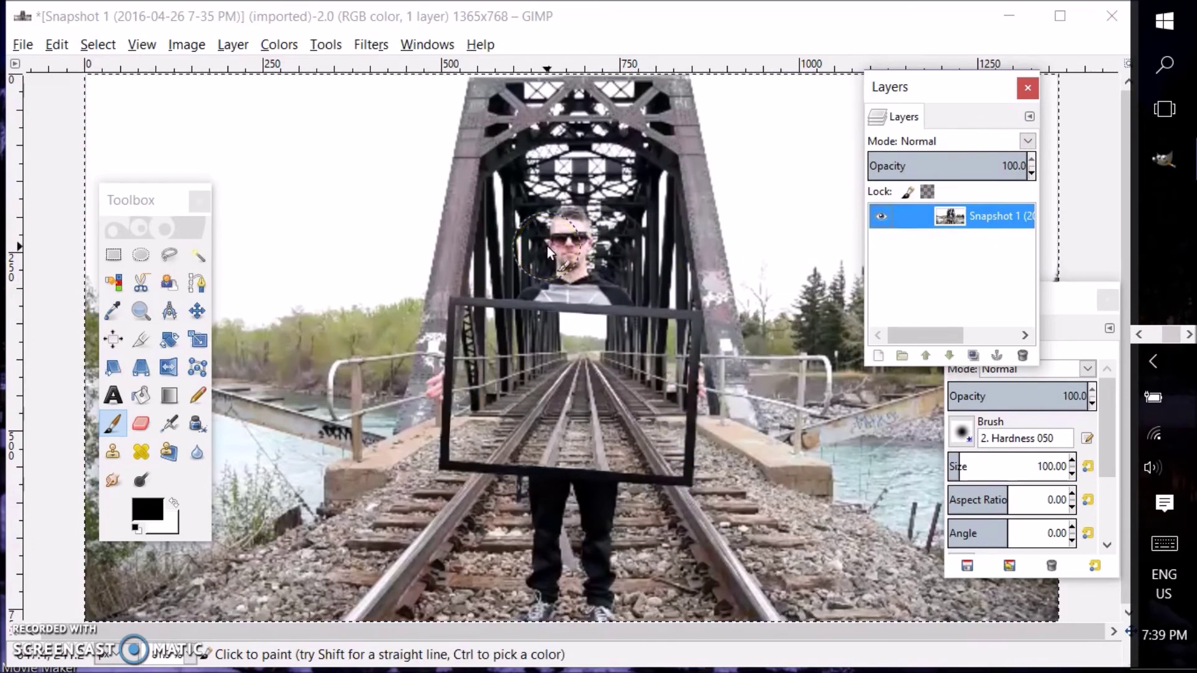
pyautogui.moveTo(547, 245)
pyautogui.mouseDown()
pyautogui.moveTo(570, 231)
pyautogui.moveTo(769, 202)
pyautogui.mouseUp()
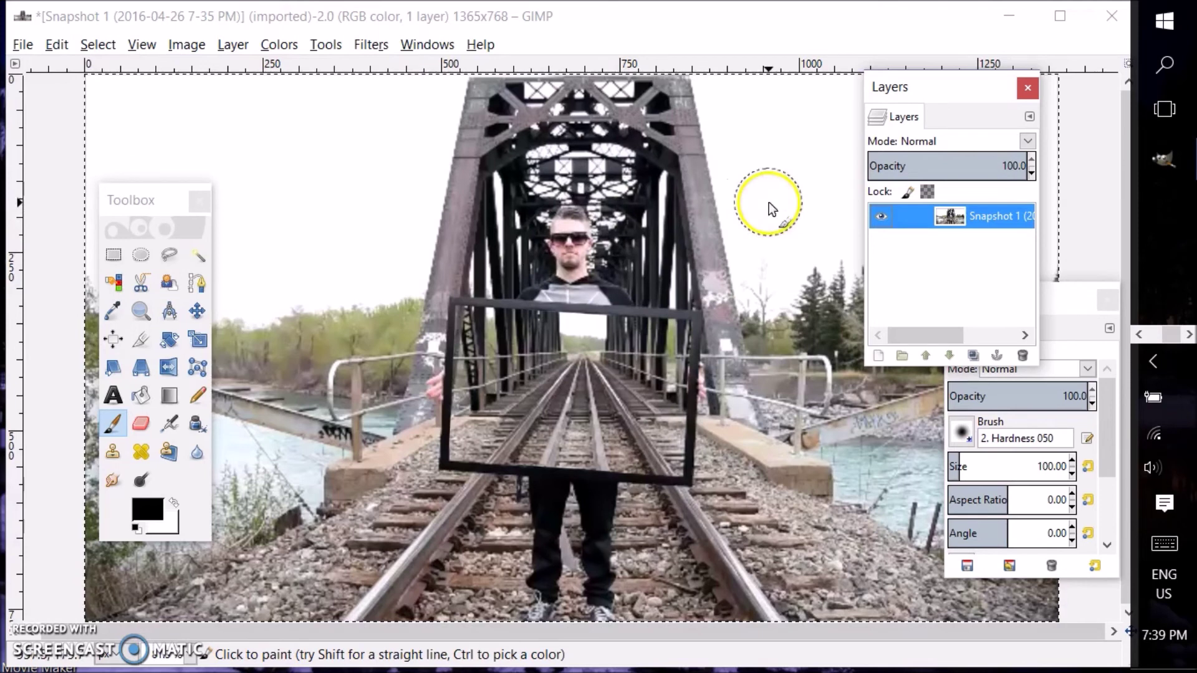